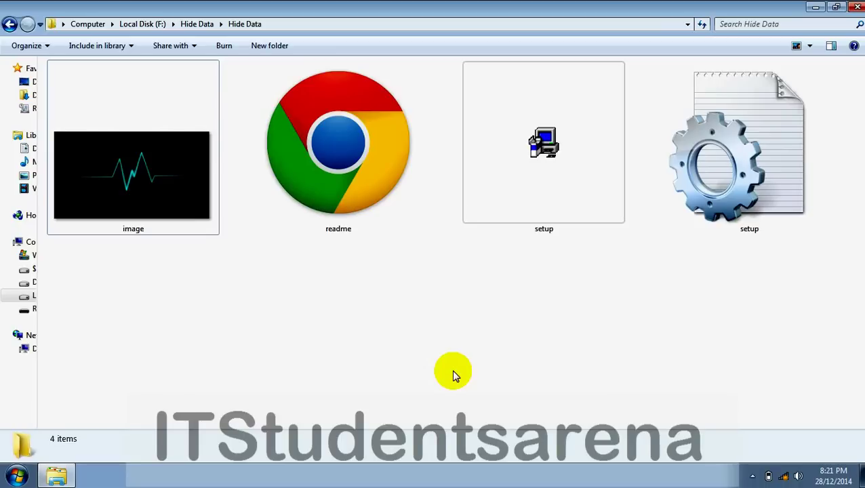
Step: Refresh the folder view and try out selections of the image and the three other files
{"action": "right_click", "coordinate": [222, 305]}
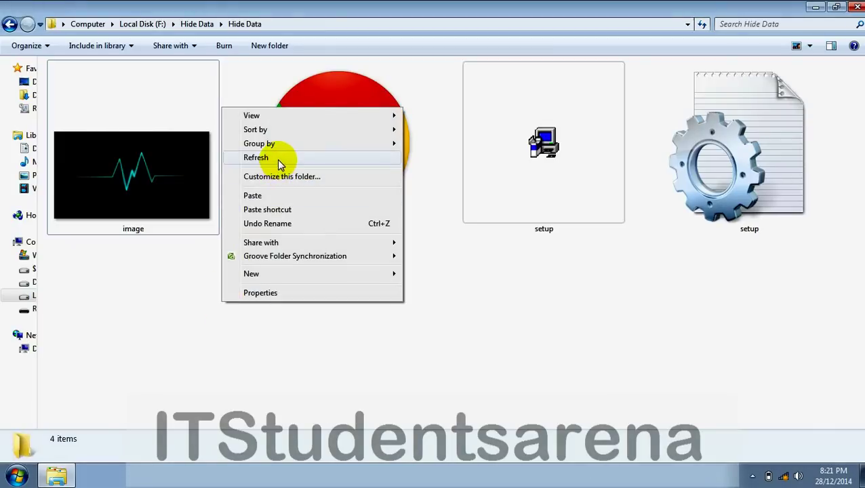
{"action": "left_click", "coordinate": [277, 159]}
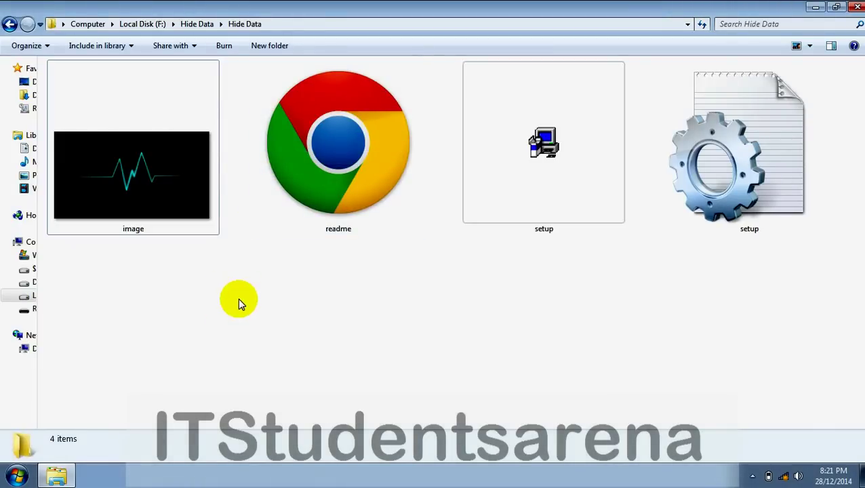
{"action": "left_click_drag", "start_coordinate": [214, 303], "coordinate": [169, 176]}
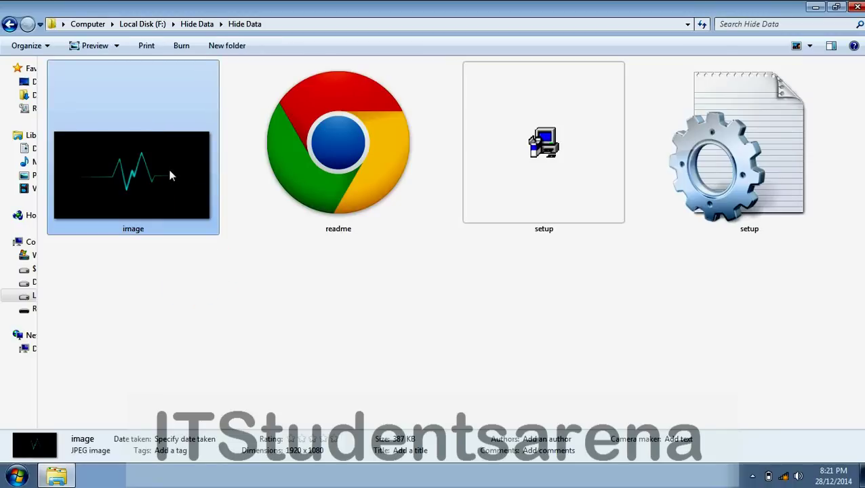
{"action": "right_click", "coordinate": [172, 293]}
{"action": "left_click", "coordinate": [715, 268]}
{"action": "mouse_move", "coordinate": [749, 321]}
{"action": "left_mouse_down"}
{"action": "mouse_move", "coordinate": [482, 171]}
{"action": "mouse_move", "coordinate": [358, 131]}
{"action": "left_mouse_up"}
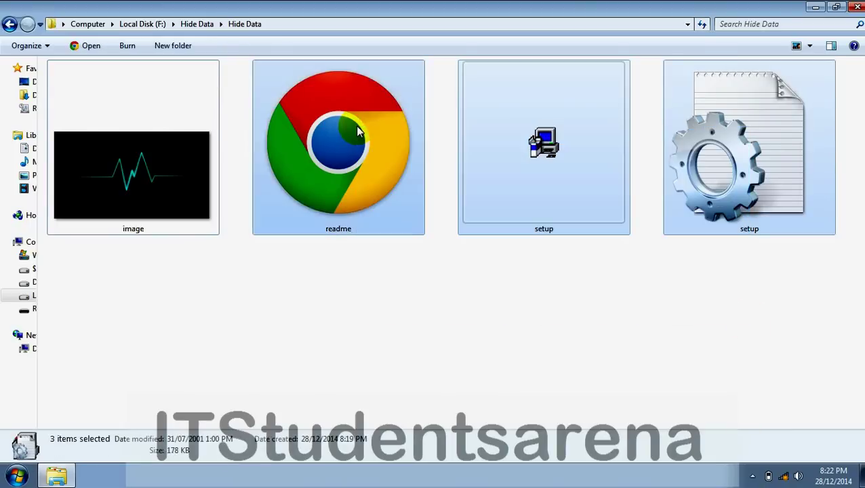
{"action": "left_click", "coordinate": [191, 168]}
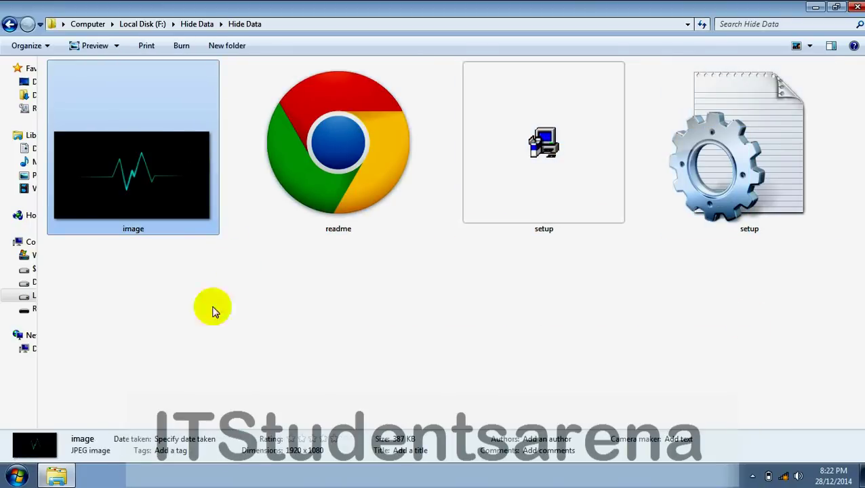
{"action": "left_click", "coordinate": [306, 327]}
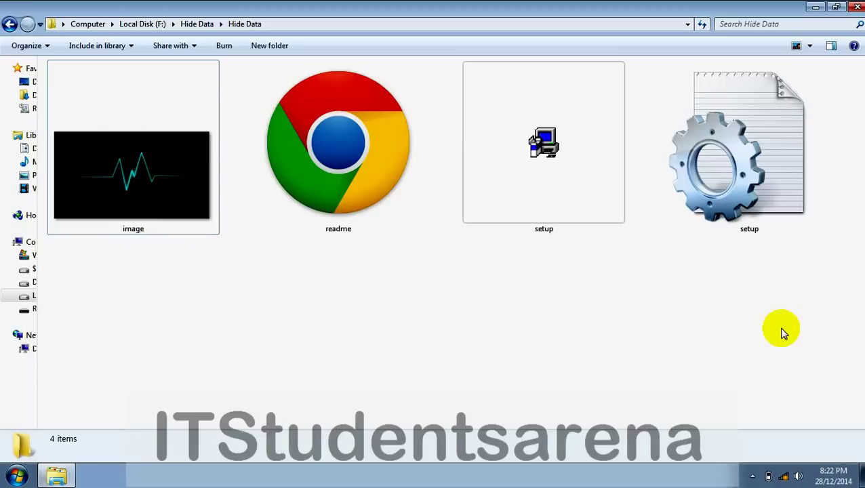
Step: Add readme and both setup files to a new Hide Data.rar archive, then select it
{"action": "left_click_drag", "start_coordinate": [782, 328], "coordinate": [335, 155]}
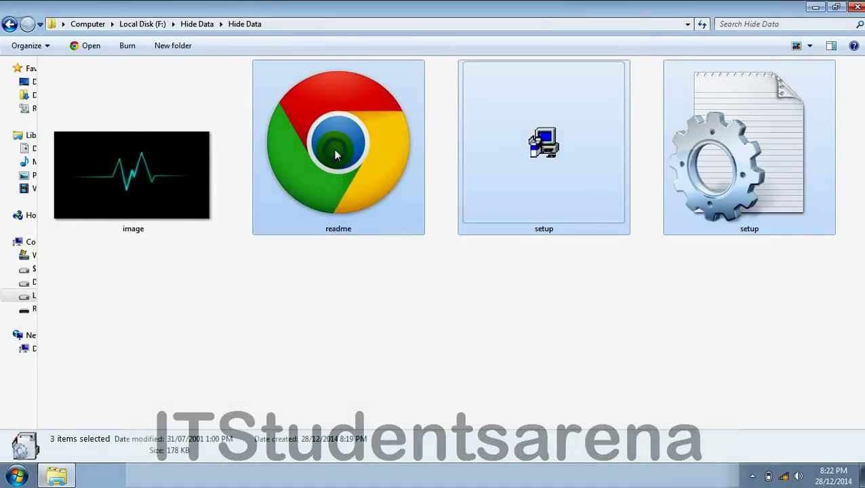
{"action": "right_click", "coordinate": [335, 150]}
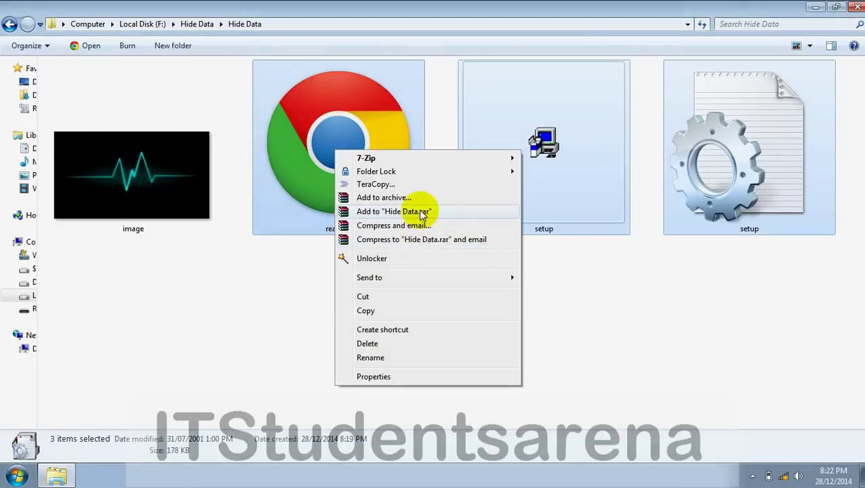
{"action": "left_click", "coordinate": [421, 213]}
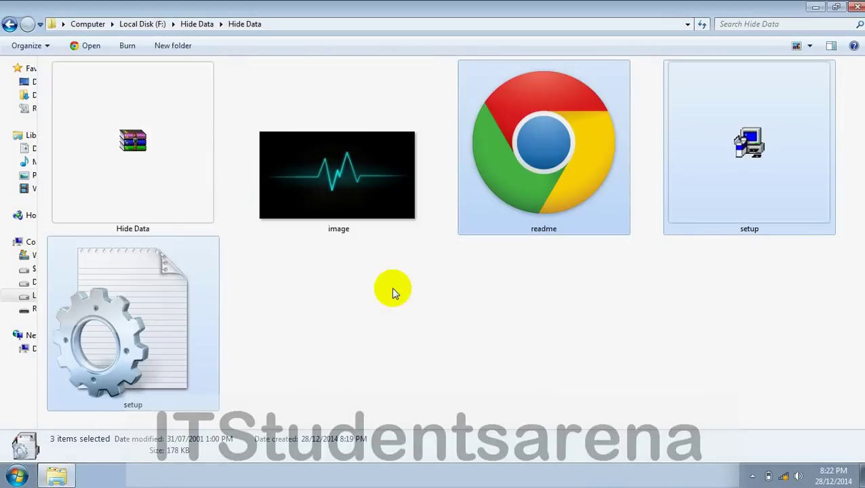
{"action": "left_click", "coordinate": [392, 287]}
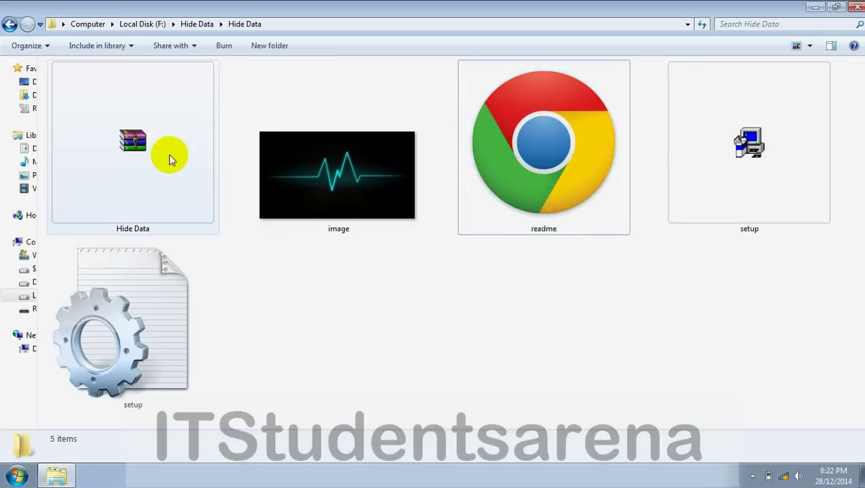
{"action": "left_click", "coordinate": [121, 198]}
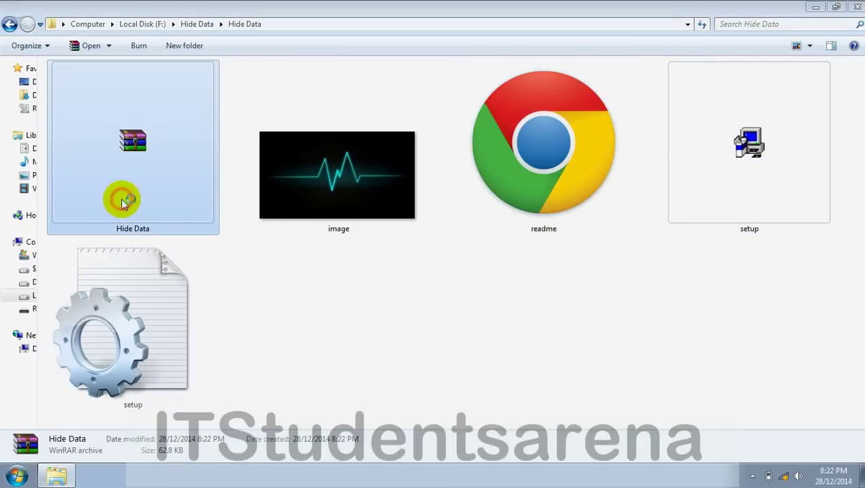
{"action": "double_click", "coordinate": [120, 198]}
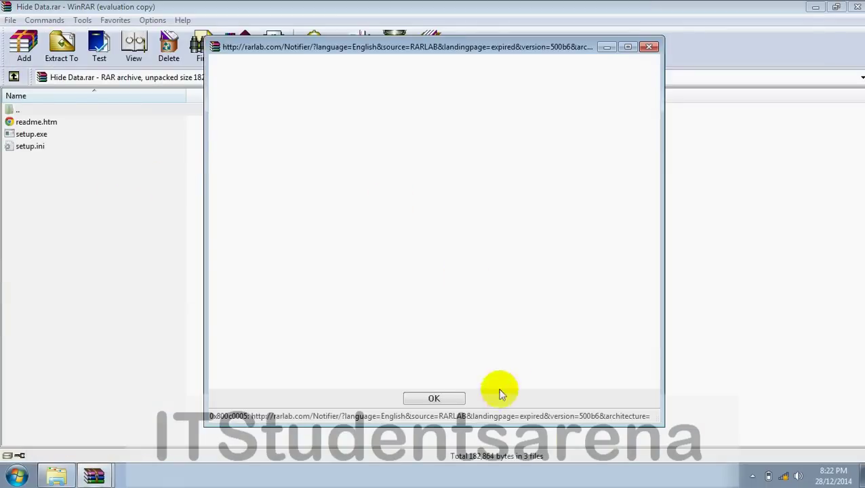
{"action": "left_click", "coordinate": [460, 400]}
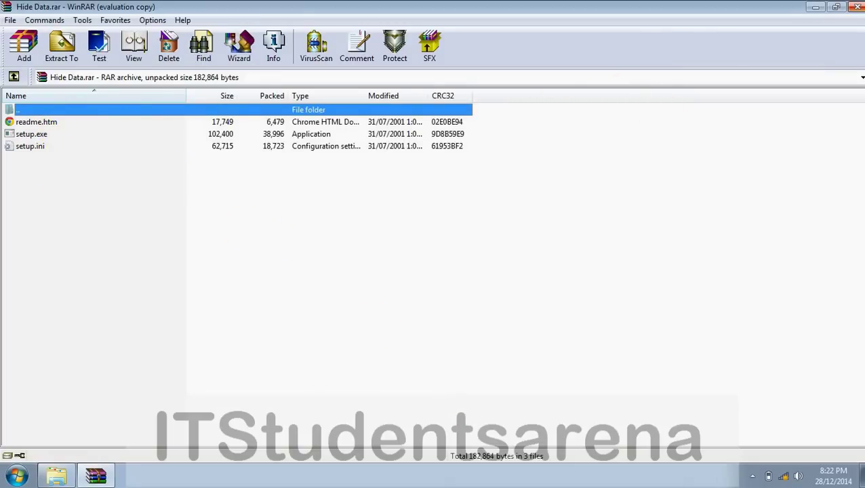
{"action": "left_click", "coordinate": [857, 7]}
{"action": "left_click", "coordinate": [451, 341]}
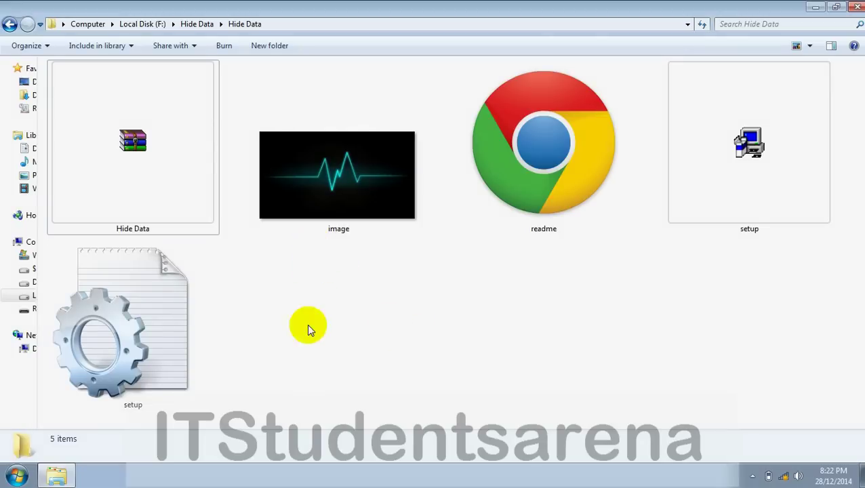
Step: Check the folder's full path, F:\Hide Data\Hide Data, and clear the selection
{"action": "left_click", "coordinate": [274, 25]}
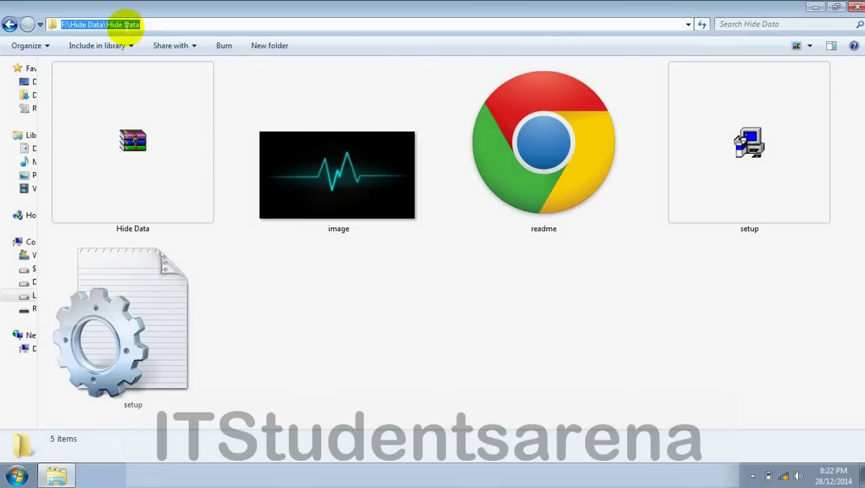
{"action": "left_click", "coordinate": [331, 356]}
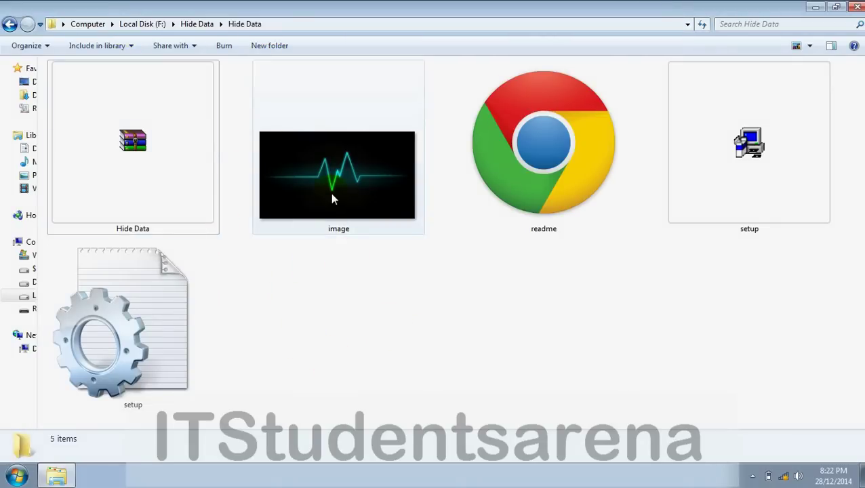
{"action": "left_click", "coordinate": [191, 174]}
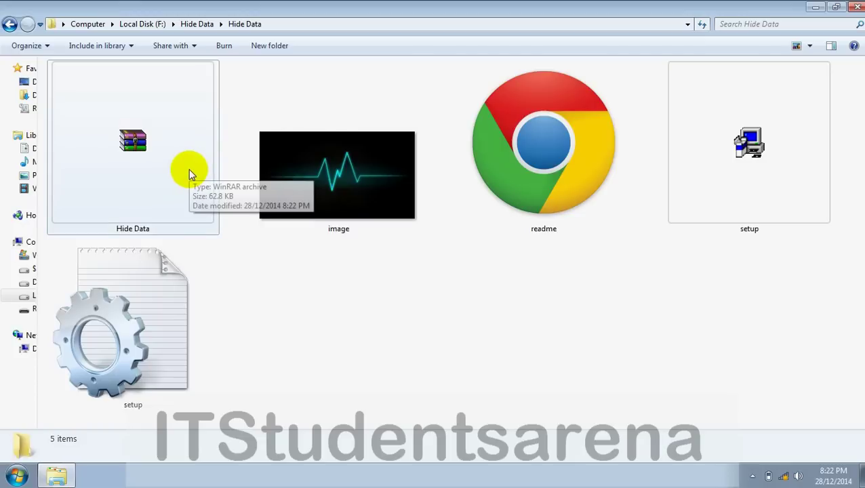
{"action": "left_click", "coordinate": [310, 369]}
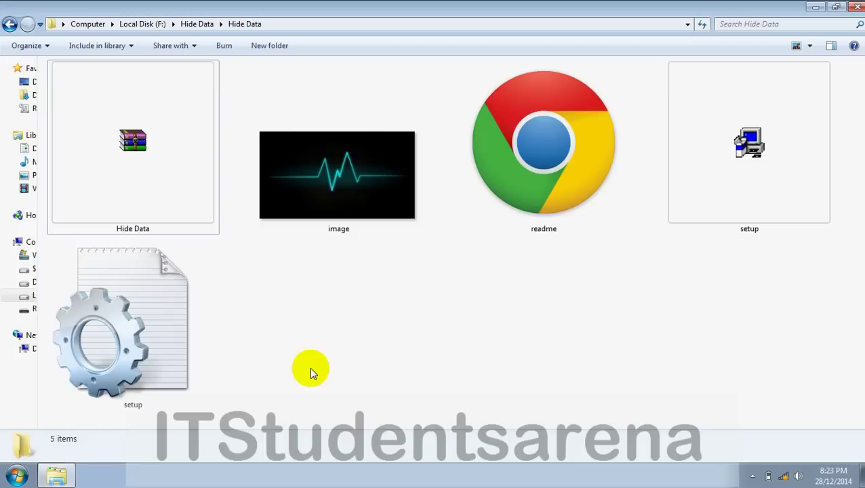
Step: Open a command window in this folder and position it on screen
{"action": "right_click", "coordinate": [310, 366]}
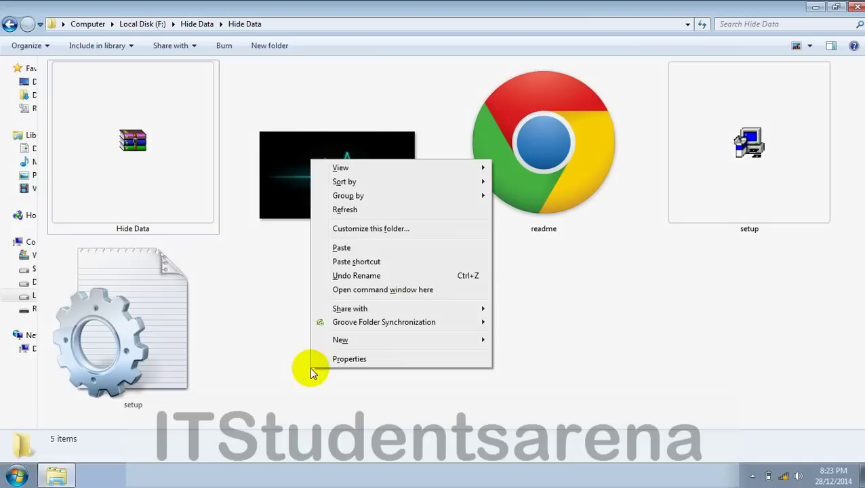
{"action": "left_click", "coordinate": [372, 294]}
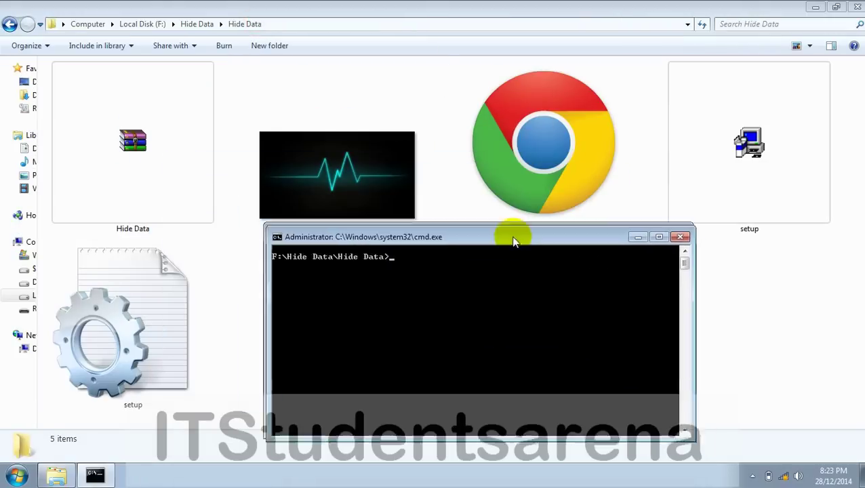
{"action": "left_click_drag", "start_coordinate": [259, 25], "coordinate": [528, 256]}
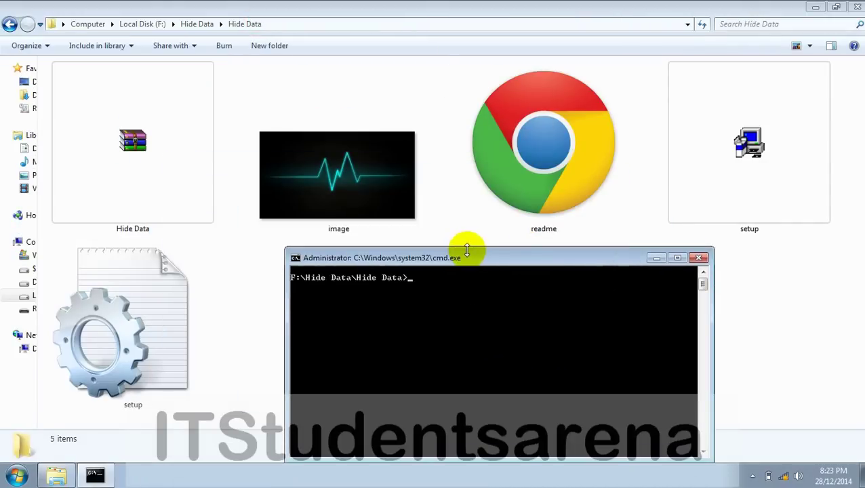
{"action": "mouse_move", "coordinate": [472, 254]}
{"action": "left_mouse_down"}
{"action": "mouse_move", "coordinate": [509, 230]}
{"action": "mouse_move", "coordinate": [437, 192]}
{"action": "left_mouse_up"}
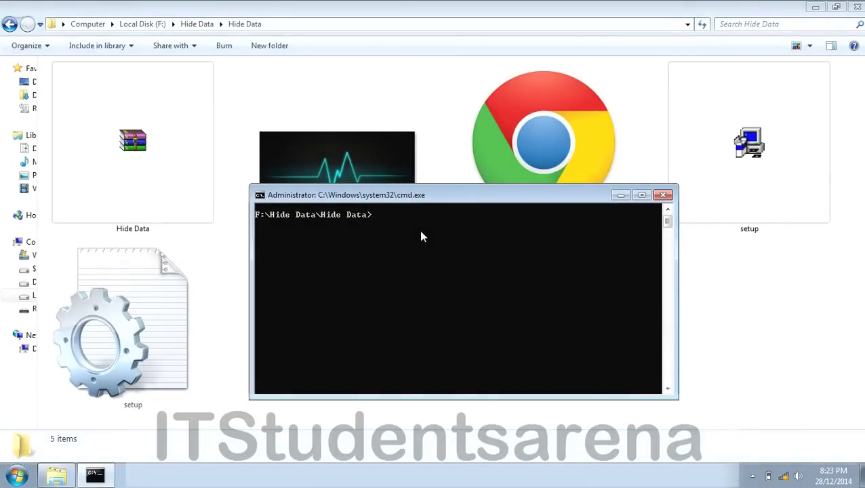
Step: Run copy /b image.jpg + "Hide Data.rar" hide.jpg to produce the combined file
{"action": "type", "text": "copy /b"}
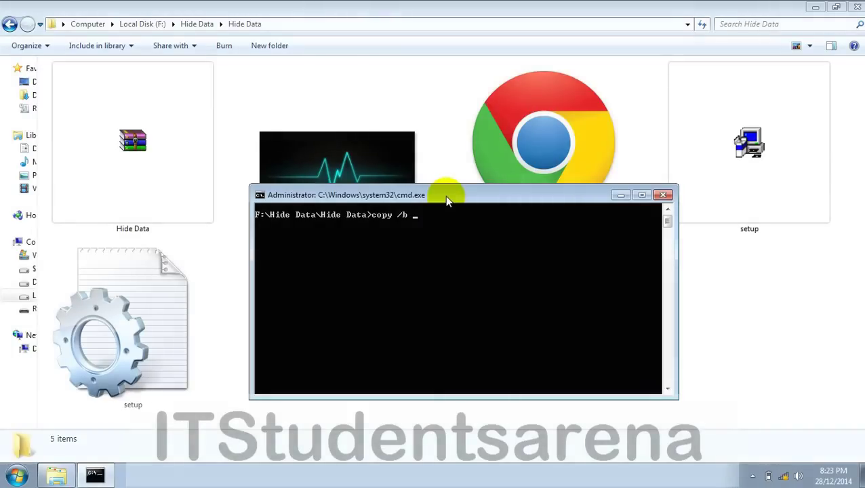
{"action": "left_click_drag", "start_coordinate": [444, 195], "coordinate": [439, 256]}
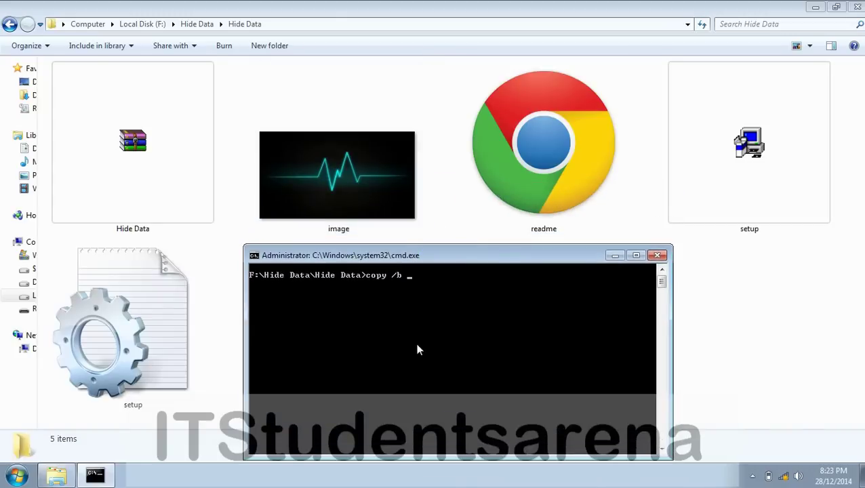
{"action": "type", "text": "ima"}
{"action": "type", "text": "ge.jpg"}
{"action": "type", "text": " +"}
{"action": "type", "text": "Hi"}
{"action": "type", "text": "de"}
{"action": "key", "text": "Tab"}
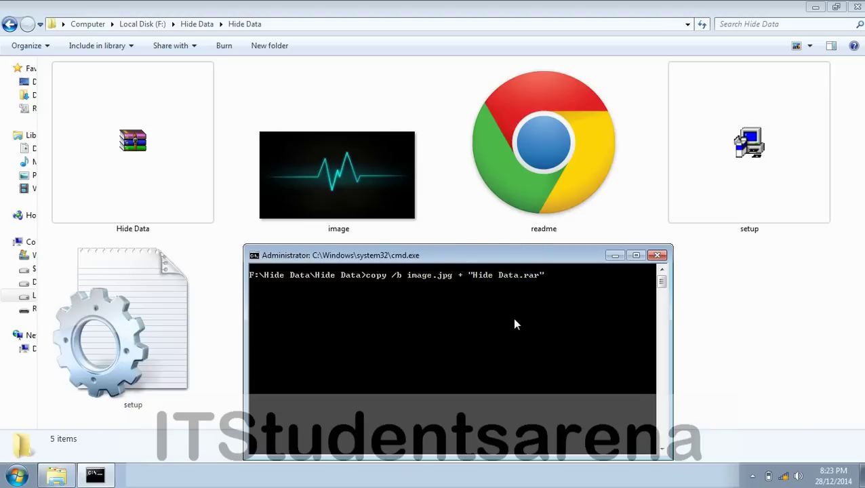
{"action": "type", "text": " hide.jpg"}
{"action": "key", "text": "Return"}
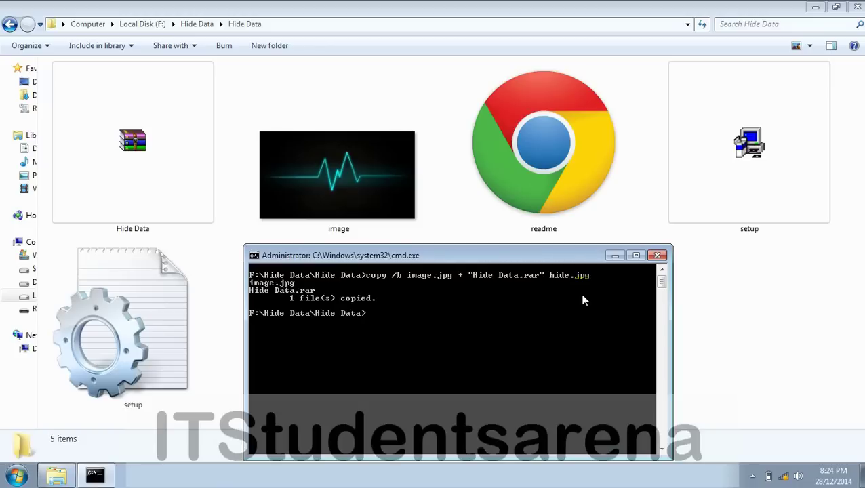
Step: Close cmd and delete readme, both setup files, Hide Data.rar and image.jpg
{"action": "left_click", "coordinate": [659, 256]}
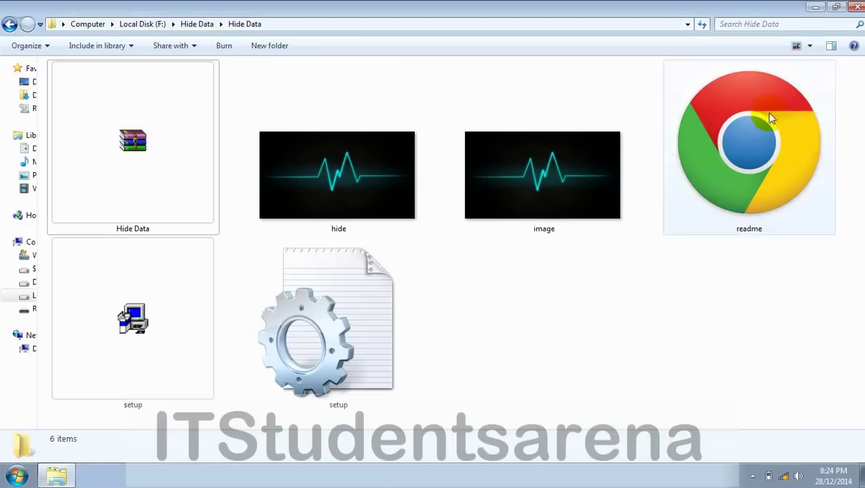
{"action": "left_click", "coordinate": [753, 139]}
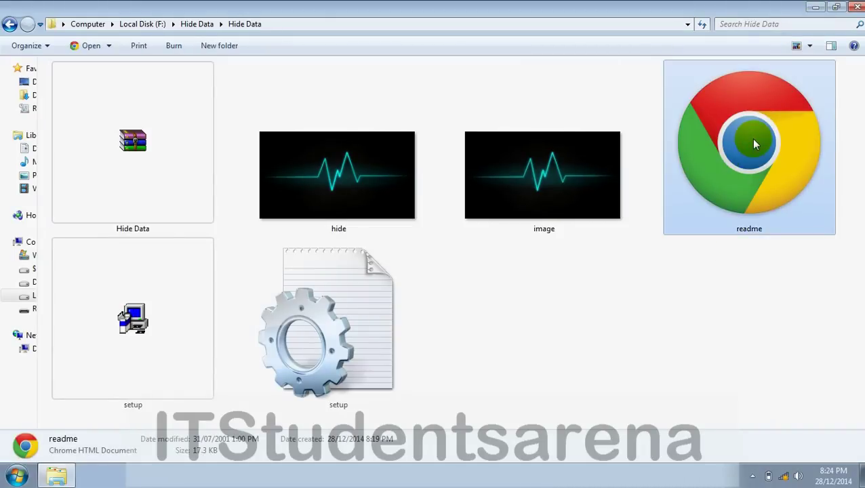
{"action": "left_click", "coordinate": [289, 307], "text": "ctrl"}
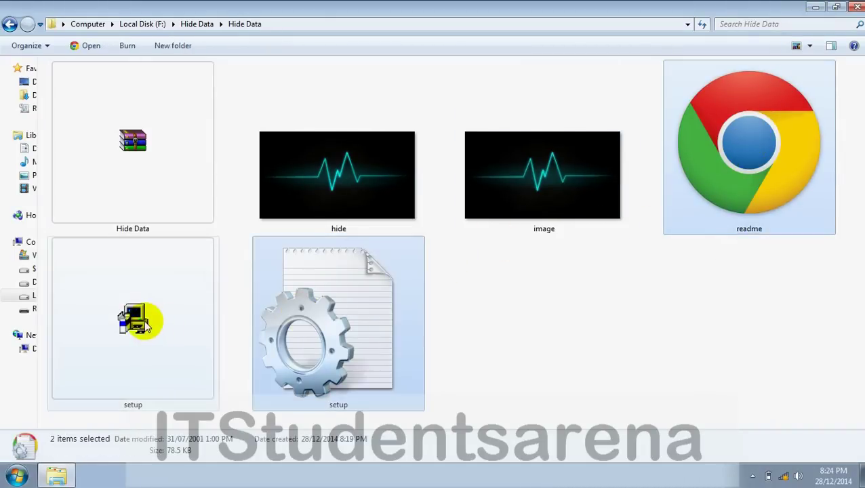
{"action": "left_click", "coordinate": [145, 324], "text": "ctrl"}
{"action": "left_click", "coordinate": [144, 170], "text": "ctrl"}
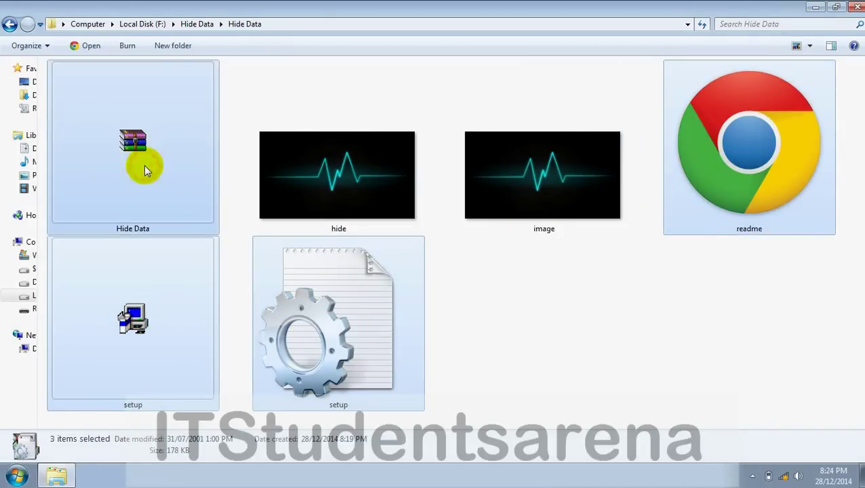
{"action": "left_click", "coordinate": [493, 198], "text": "ctrl"}
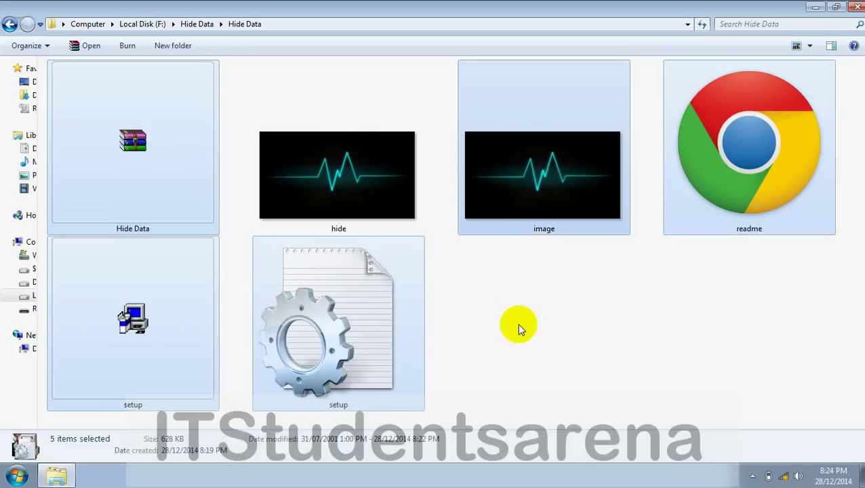
{"action": "key", "text": "Delete"}
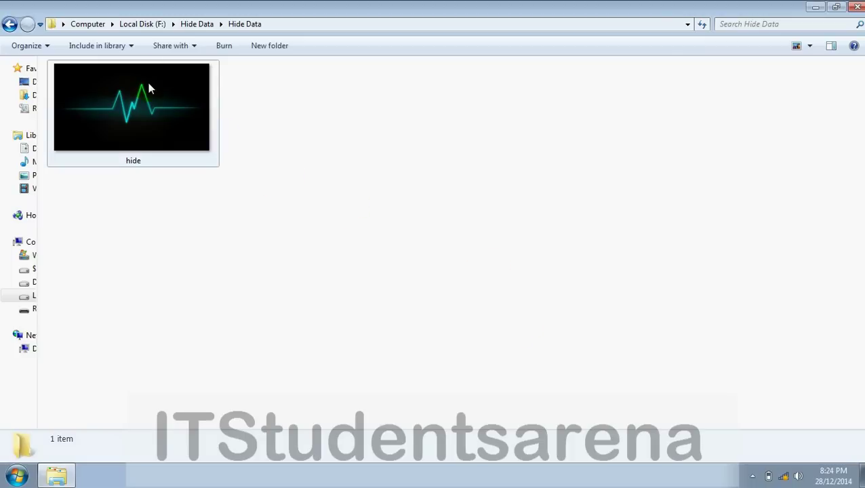
Step: Choose another program to open hide.jpg, with 'Always use' unticked
{"action": "left_click", "coordinate": [149, 89]}
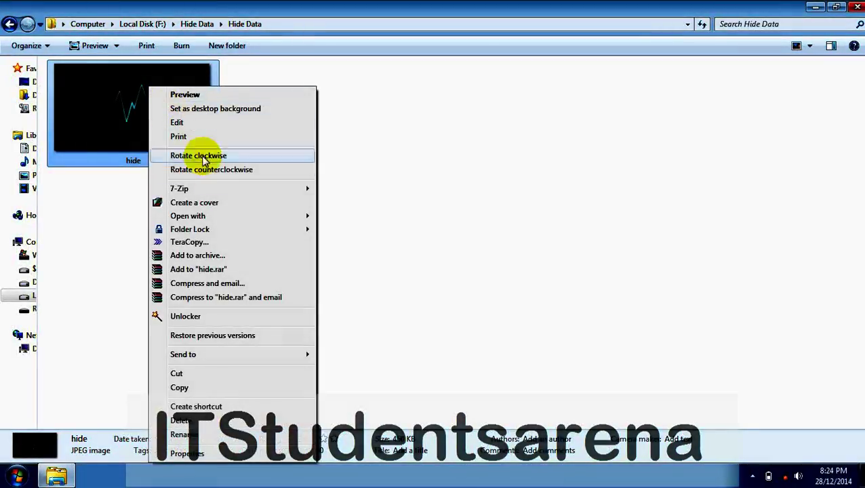
{"action": "left_click", "coordinate": [233, 215]}
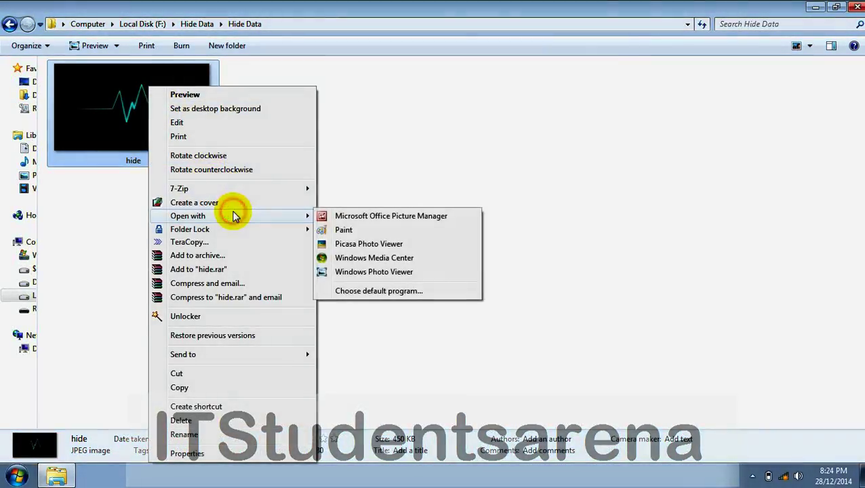
{"action": "left_click", "coordinate": [381, 292]}
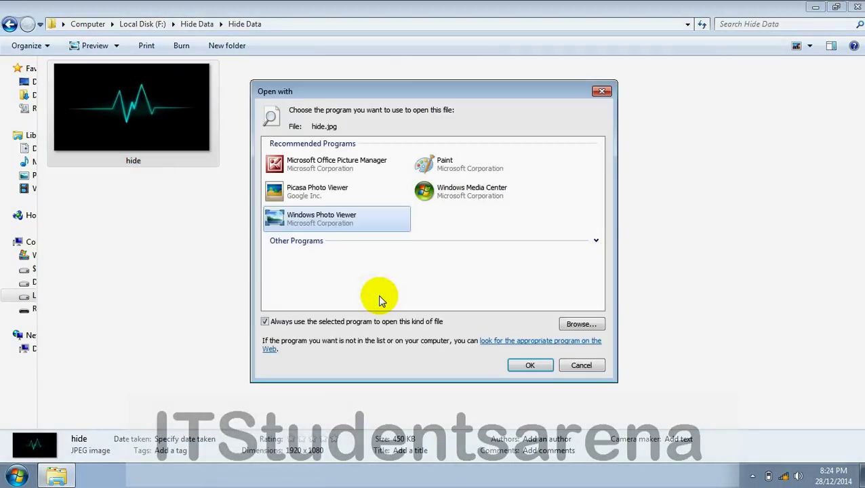
{"action": "left_click", "coordinate": [328, 324]}
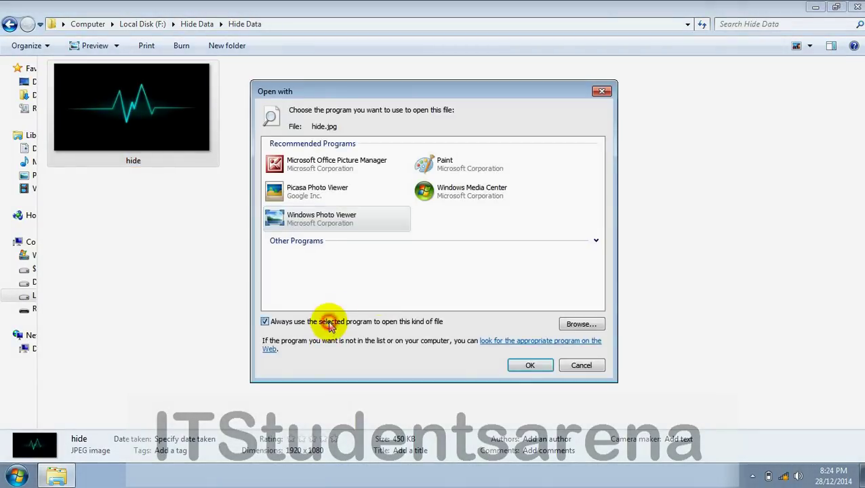
Step: Browse to Program Files\WinRAR and pick WinRAR.exe as the program
{"action": "left_click", "coordinate": [582, 324]}
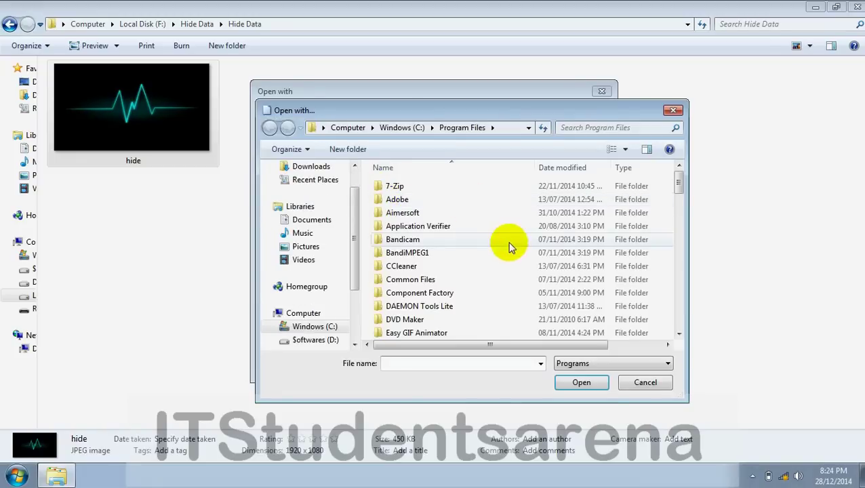
{"action": "left_click", "coordinate": [679, 255]}
{"action": "left_click_drag", "start_coordinate": [360, 205], "coordinate": [251, 212]}
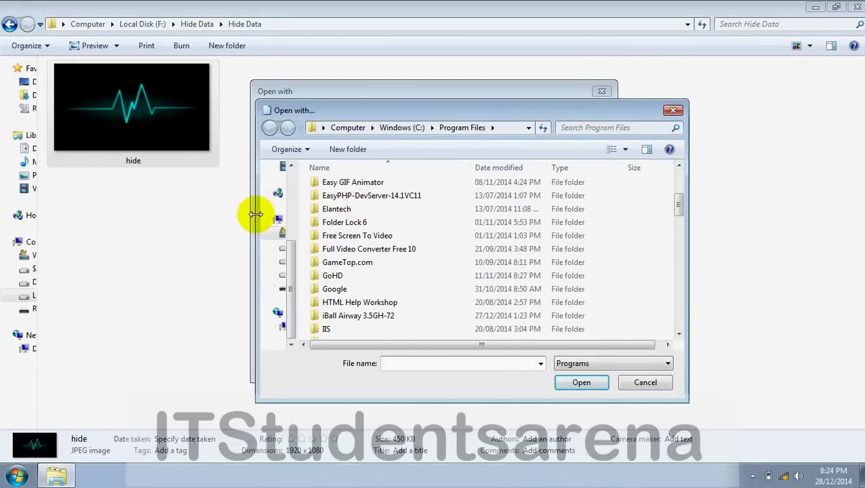
{"action": "left_click", "coordinate": [676, 227]}
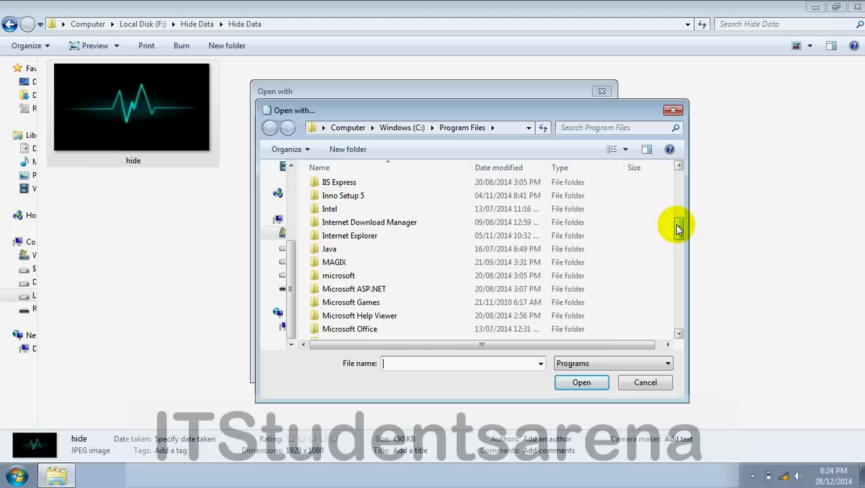
{"action": "left_click", "coordinate": [604, 285]}
{"action": "key", "text": "w"}
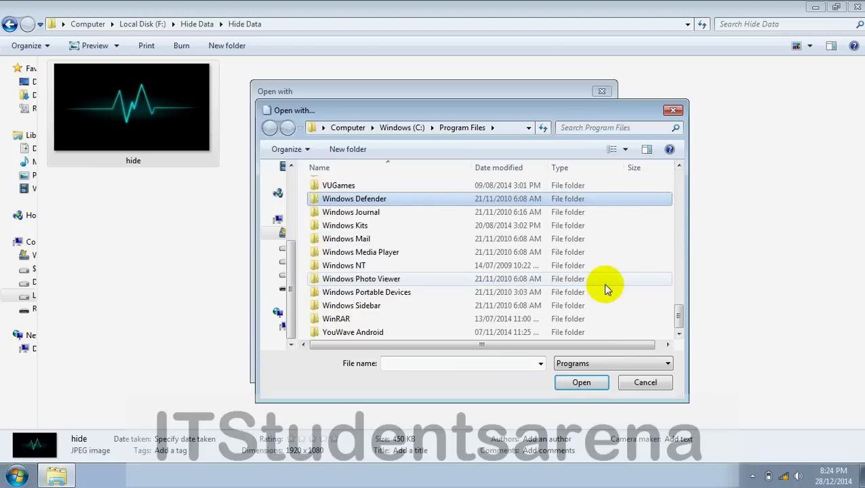
{"action": "double_click", "coordinate": [593, 318]}
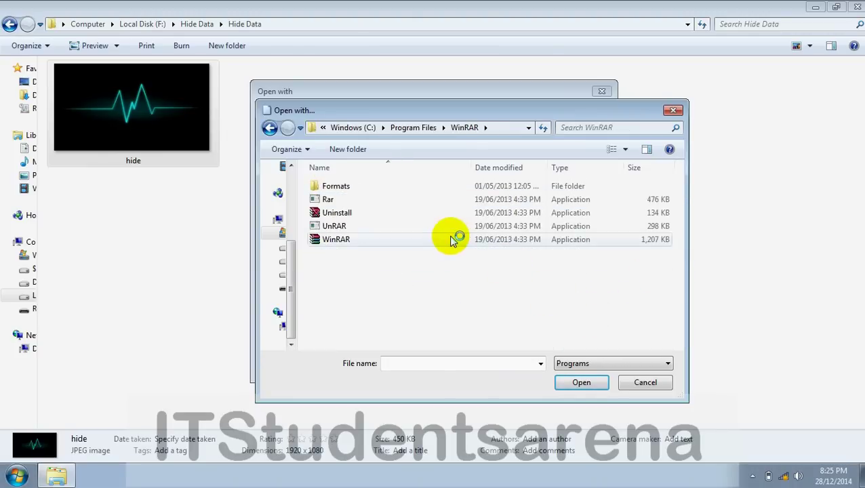
{"action": "double_click", "coordinate": [456, 238]}
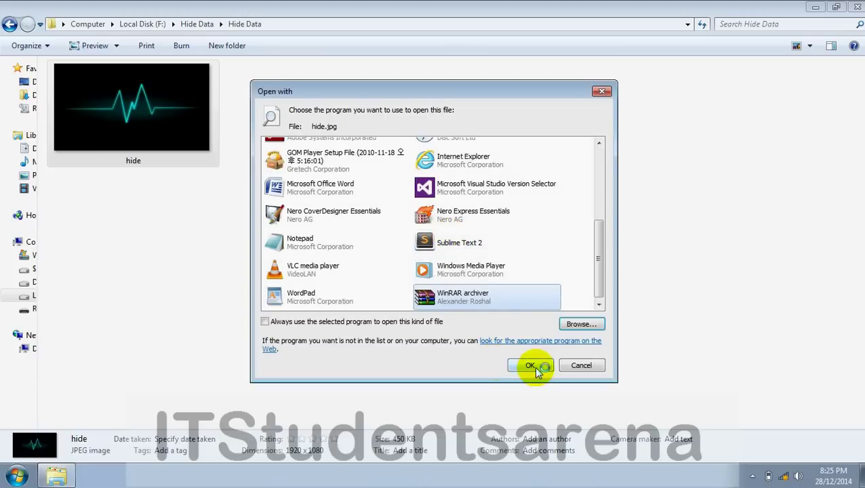
Step: Open hide.jpg in WinRAR, verify readme.htm, setup.exe and setup.ini, then close WinRAR
{"action": "left_click", "coordinate": [535, 367]}
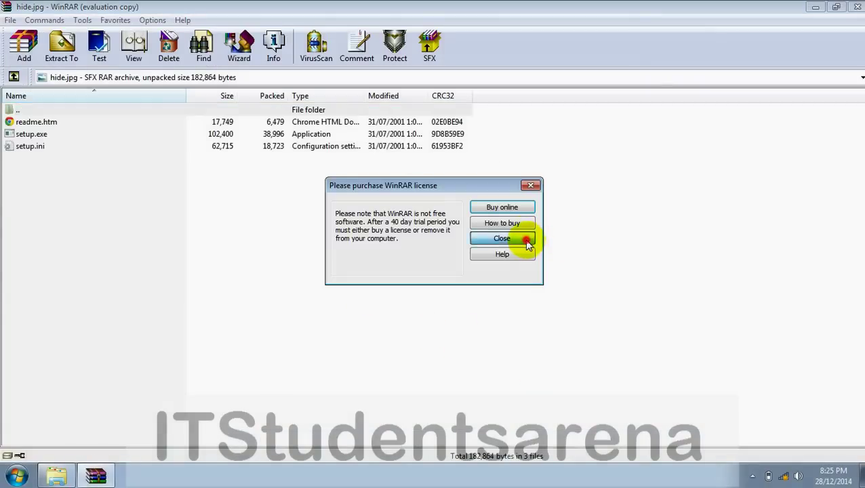
{"action": "left_click", "coordinate": [522, 240]}
{"action": "left_click", "coordinate": [133, 152]}
{"action": "left_click_drag", "start_coordinate": [67, 171], "coordinate": [39, 126]}
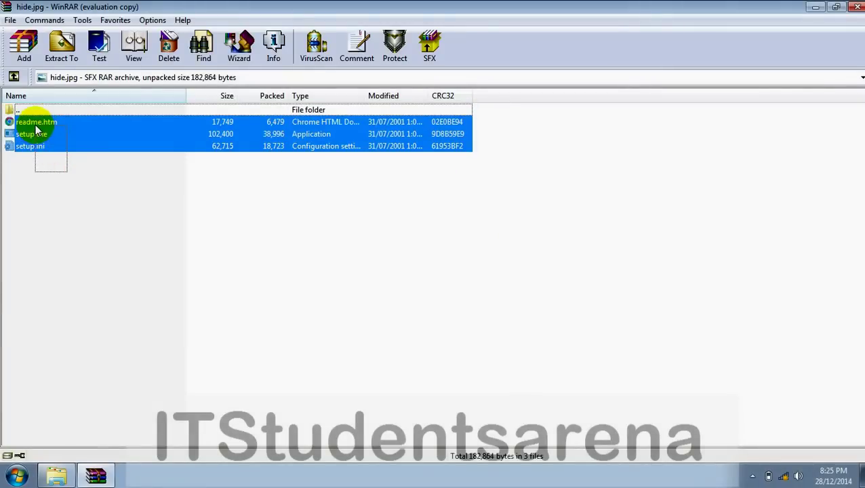
{"action": "left_click", "coordinate": [52, 173]}
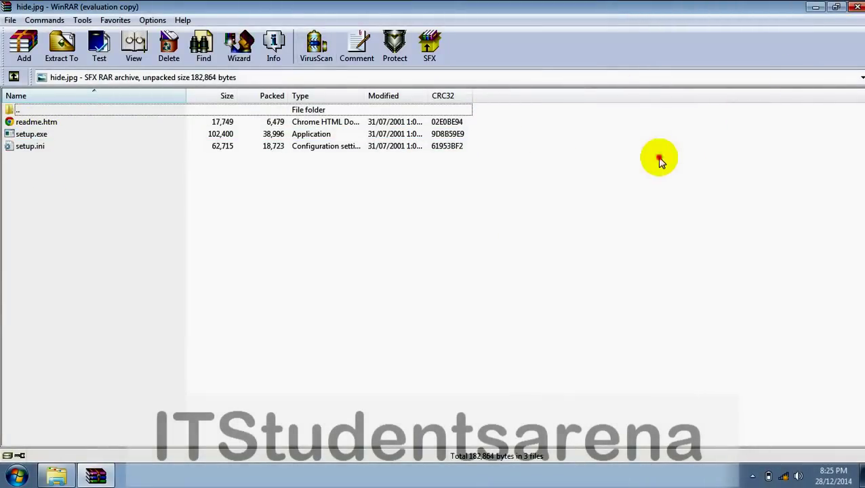
{"action": "mouse_move", "coordinate": [513, 201]}
{"action": "left_mouse_down"}
{"action": "mouse_move", "coordinate": [427, 155]}
{"action": "mouse_move", "coordinate": [411, 124]}
{"action": "left_mouse_up"}
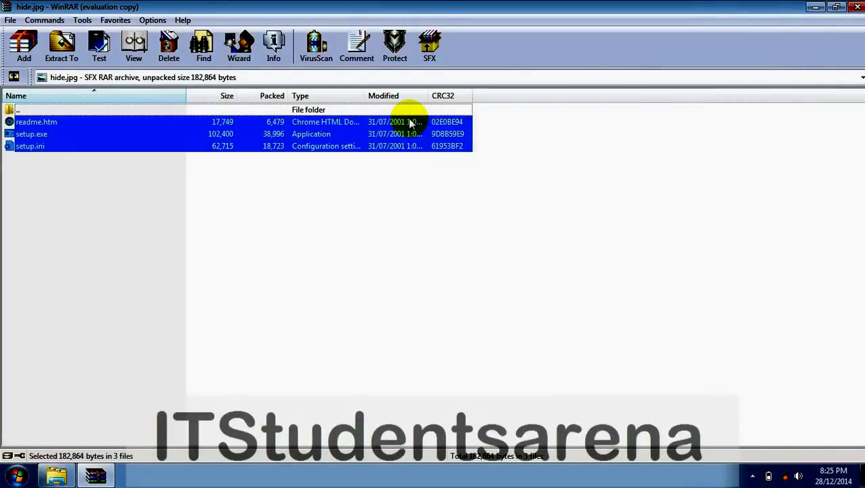
{"action": "left_click", "coordinate": [857, 6]}
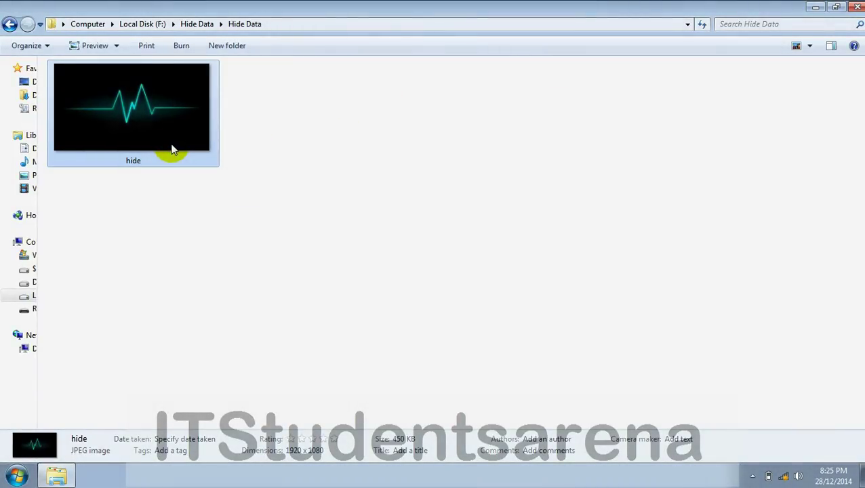
Step: View hide.jpg as a heartbeat picture in Photo Viewer, close it, and refresh the folder
{"action": "double_click", "coordinate": [172, 150]}
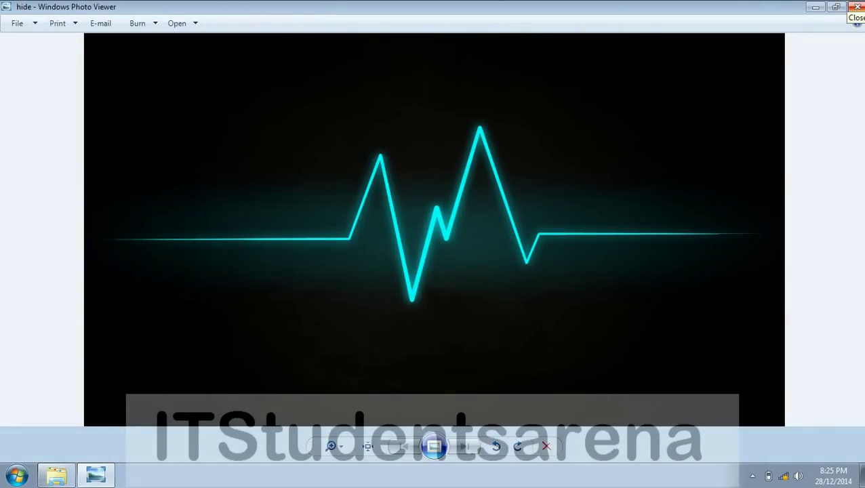
{"action": "left_click", "coordinate": [858, 6]}
{"action": "right_click", "coordinate": [444, 192]}
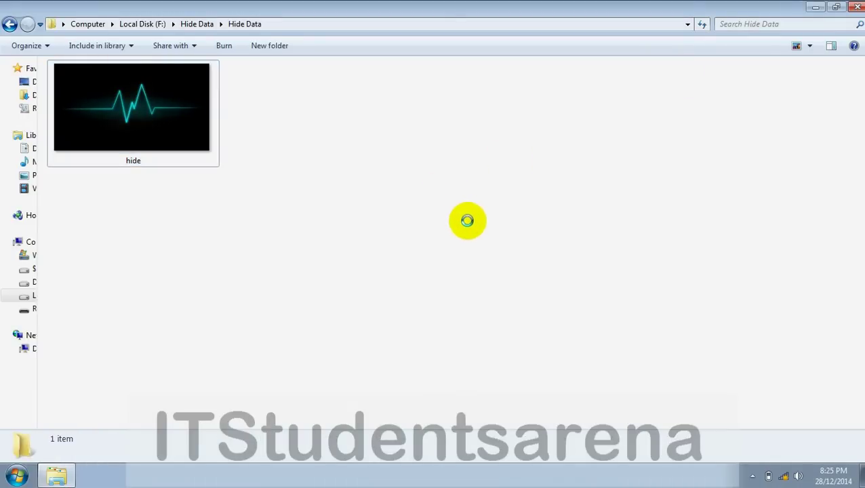
{"action": "left_click", "coordinate": [479, 242]}
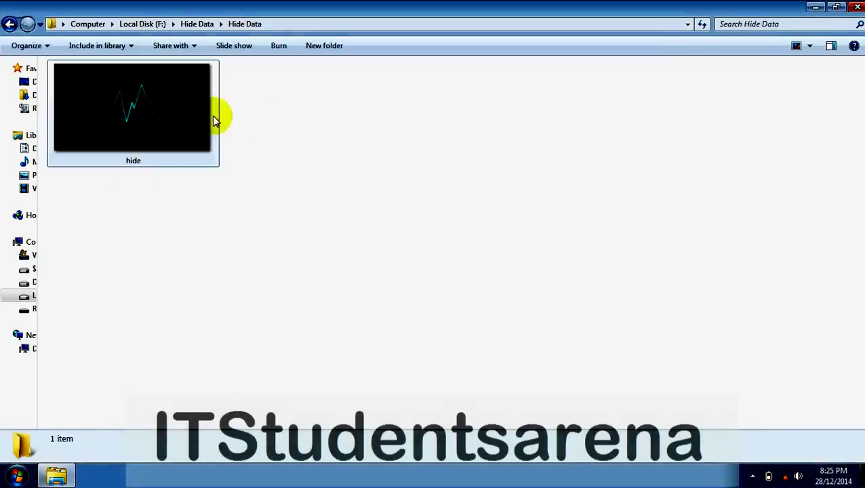